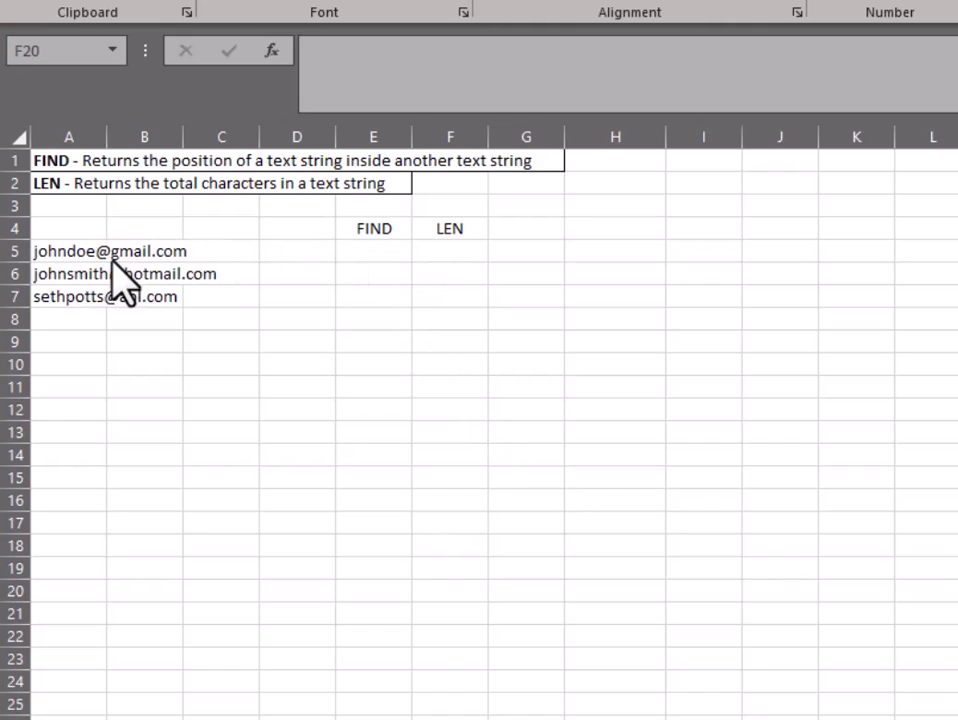
Enter =FIND("@",A5) in cell E5 and fill the formula down through E7
left_click(370, 252)
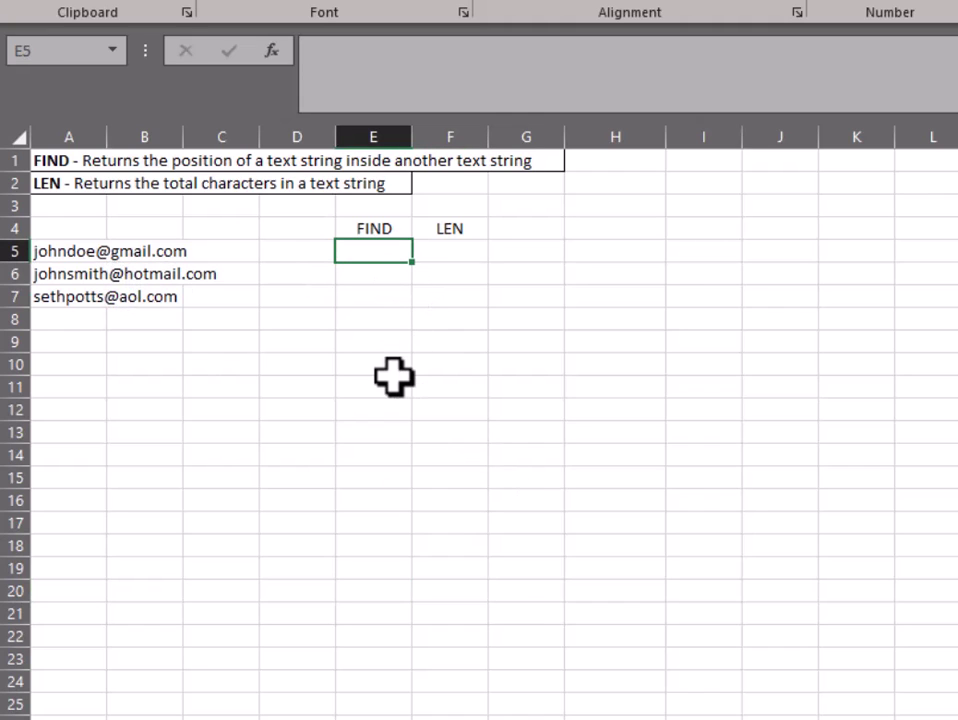
type("=find")
double_click(400, 274)
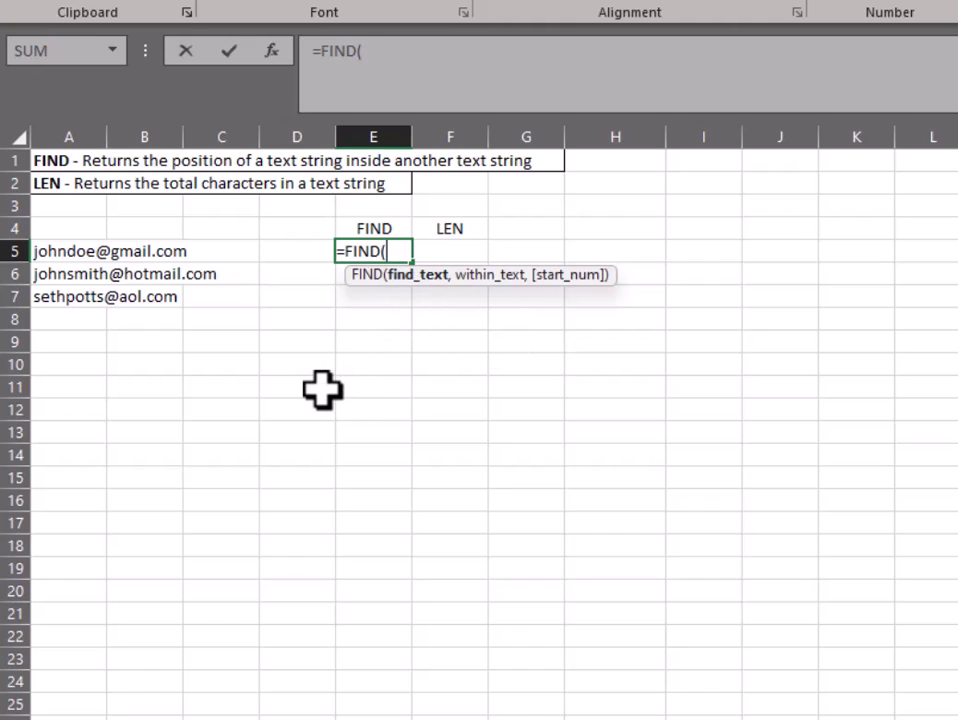
type("\"")
type("@\";")
key("BackSpace")
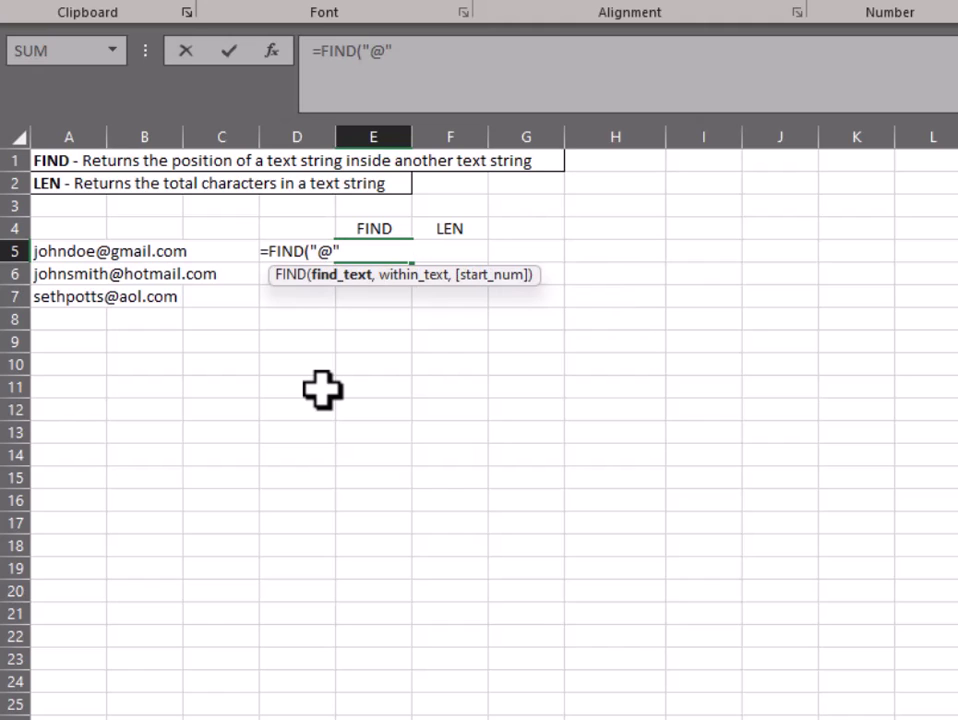
type(",")
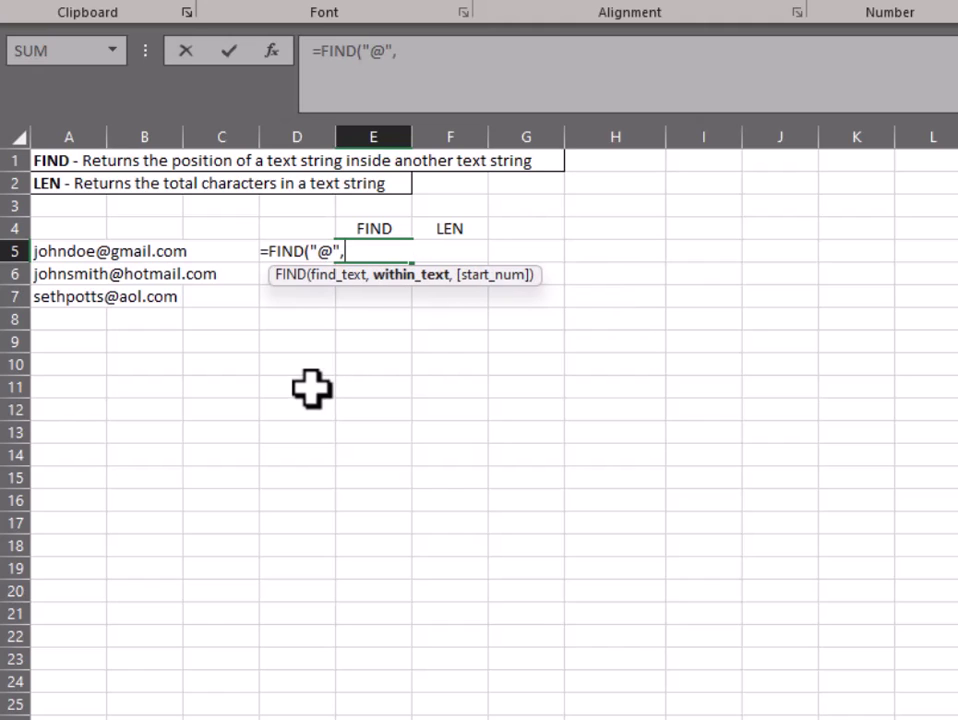
left_click(55, 251)
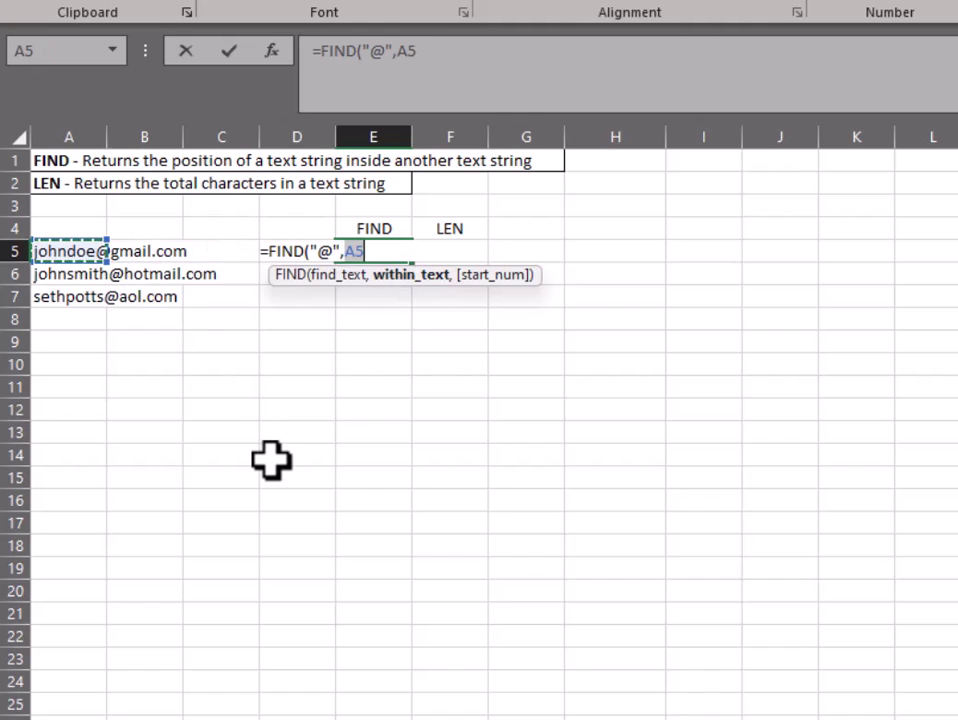
type(")")
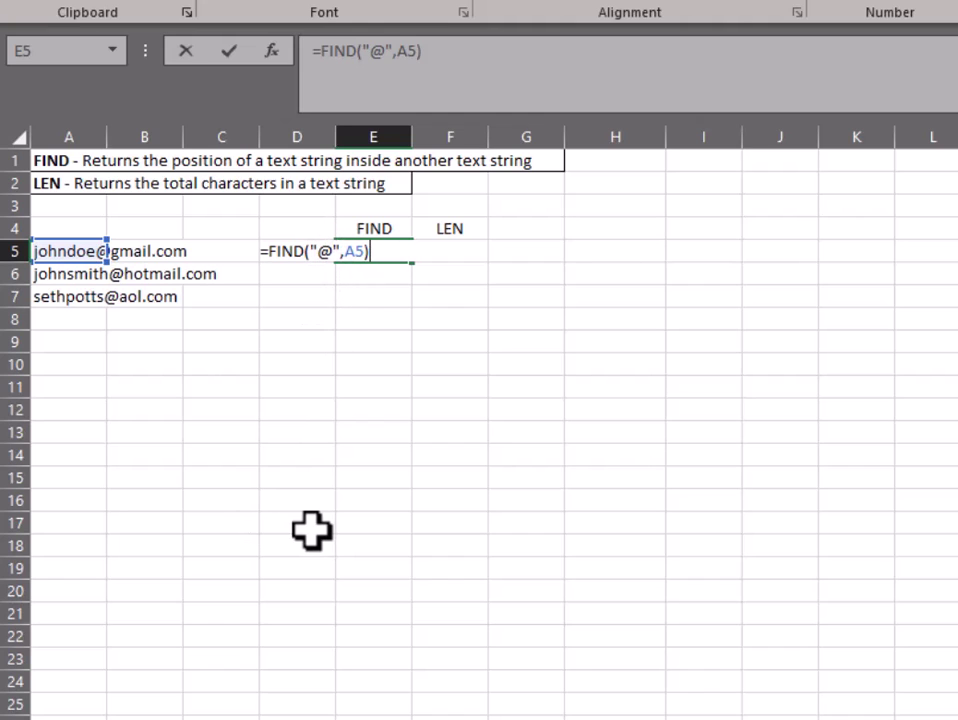
key("Return")
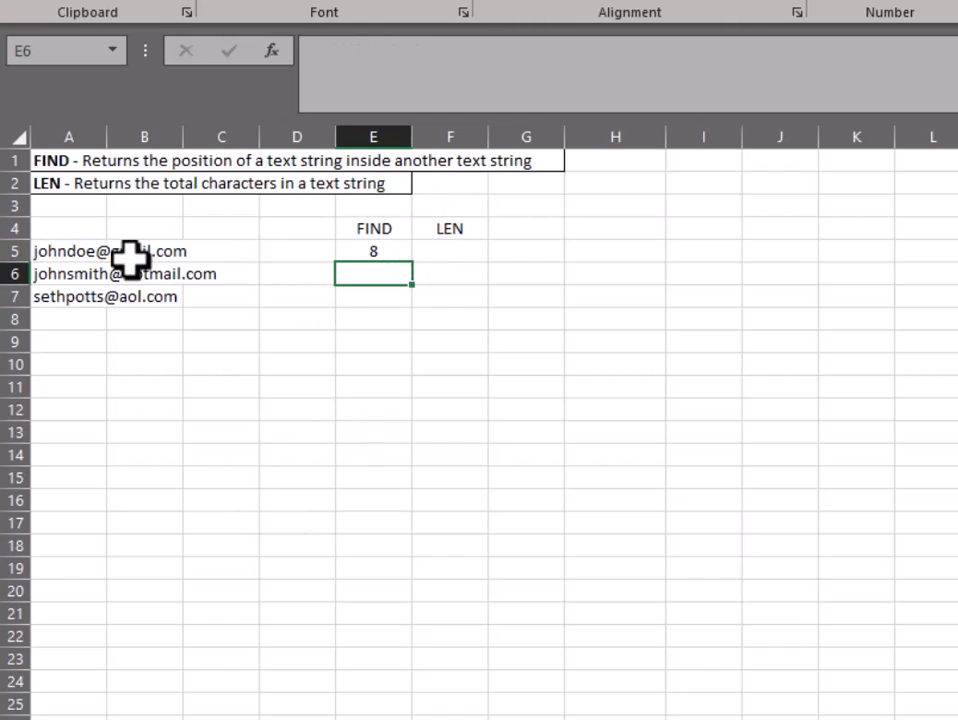
left_click(390, 255)
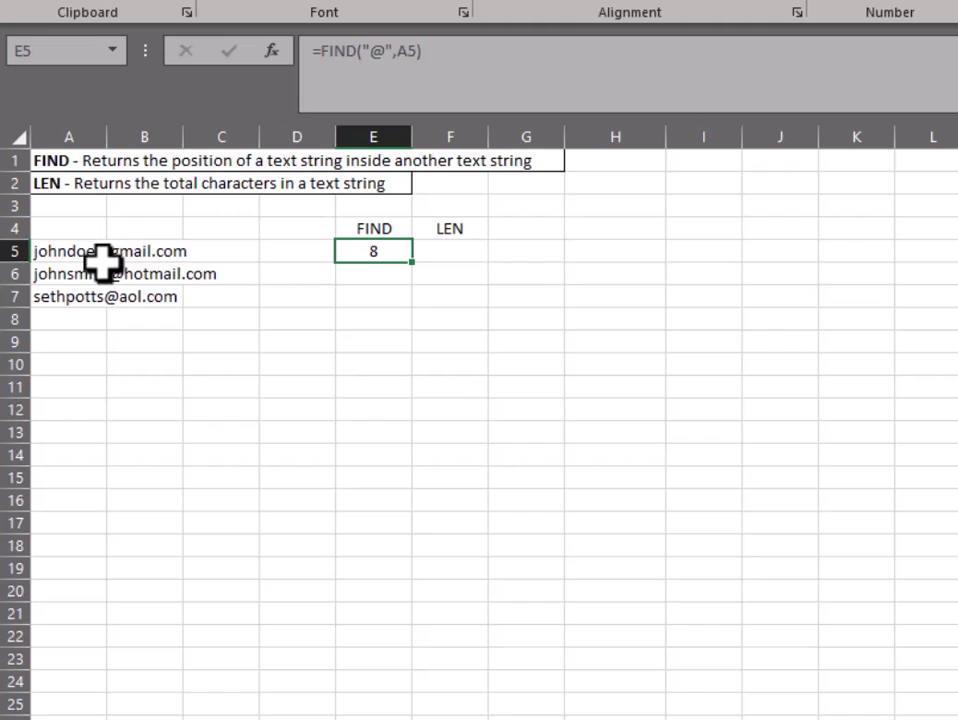
left_click_drag(411, 264, 413, 305)
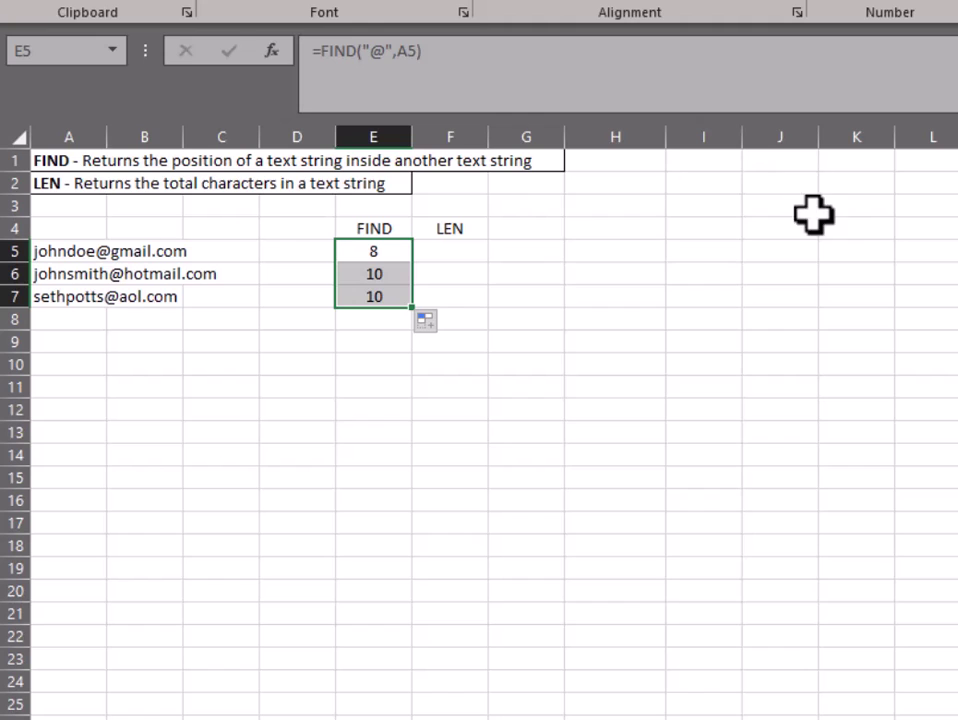
Change the search text in E5's FIND formula to the surname from A5 in lowercase
left_click(375, 255)
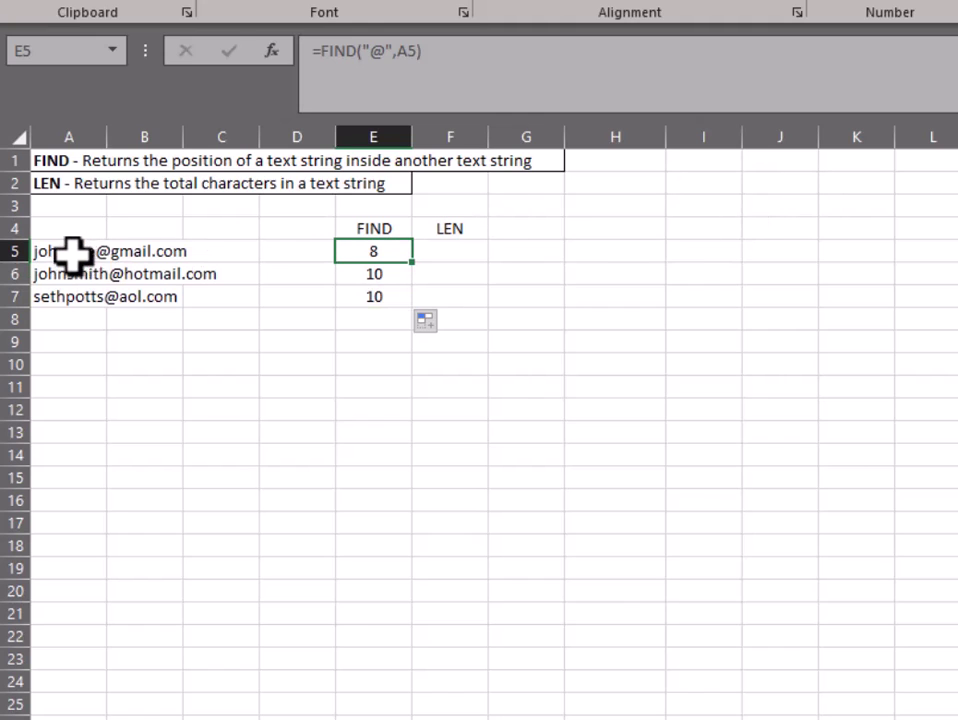
left_click(370, 55)
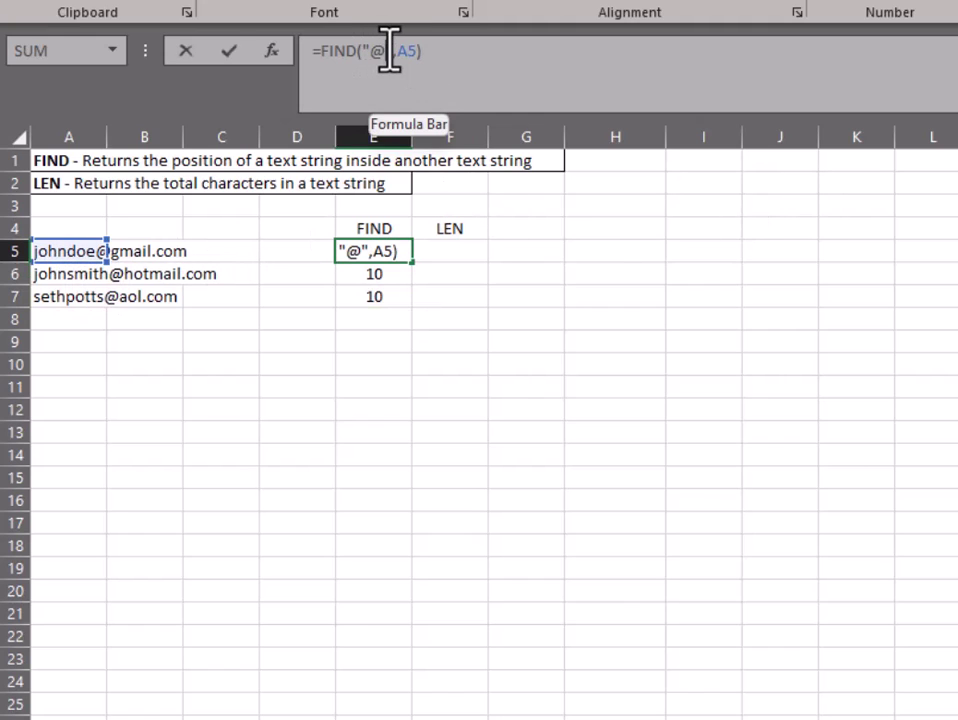
double_click(378, 51)
type("doe")
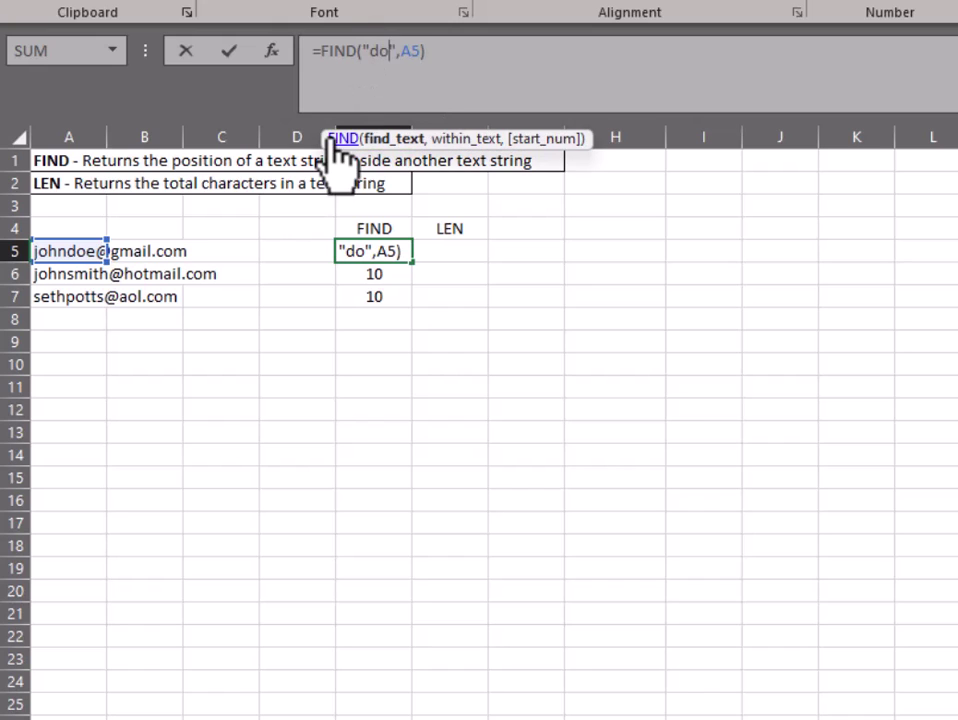
key("Return")
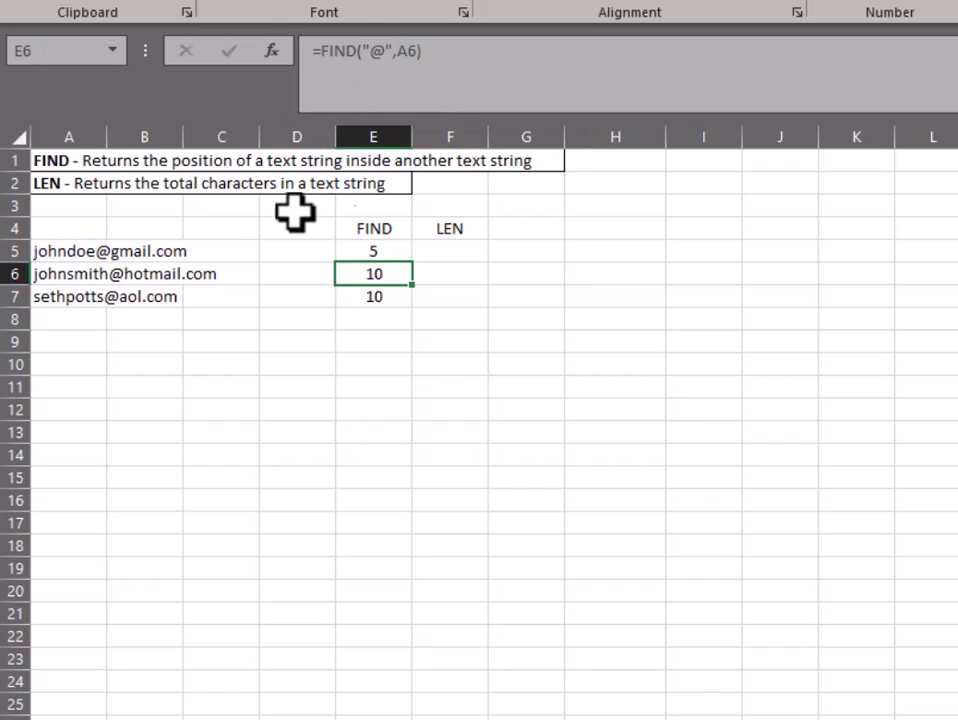
Capitalize the first letter of the surname searched for by the FIND formula in E5
left_click(366, 252)
left_click_drag(373, 56, 383, 60)
type("Doe")
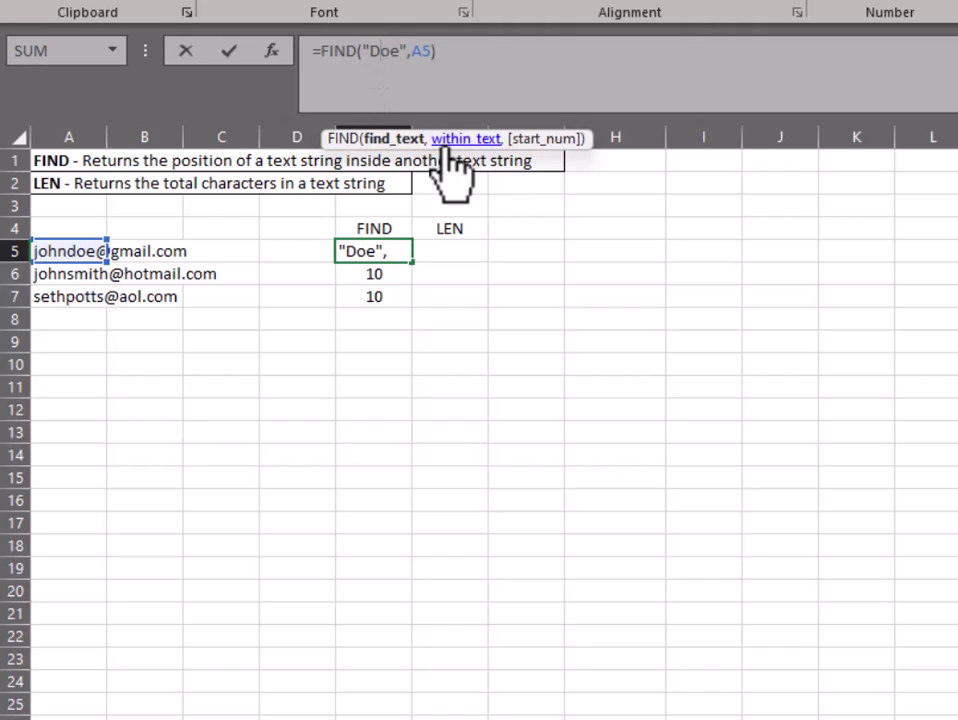
key("Return")
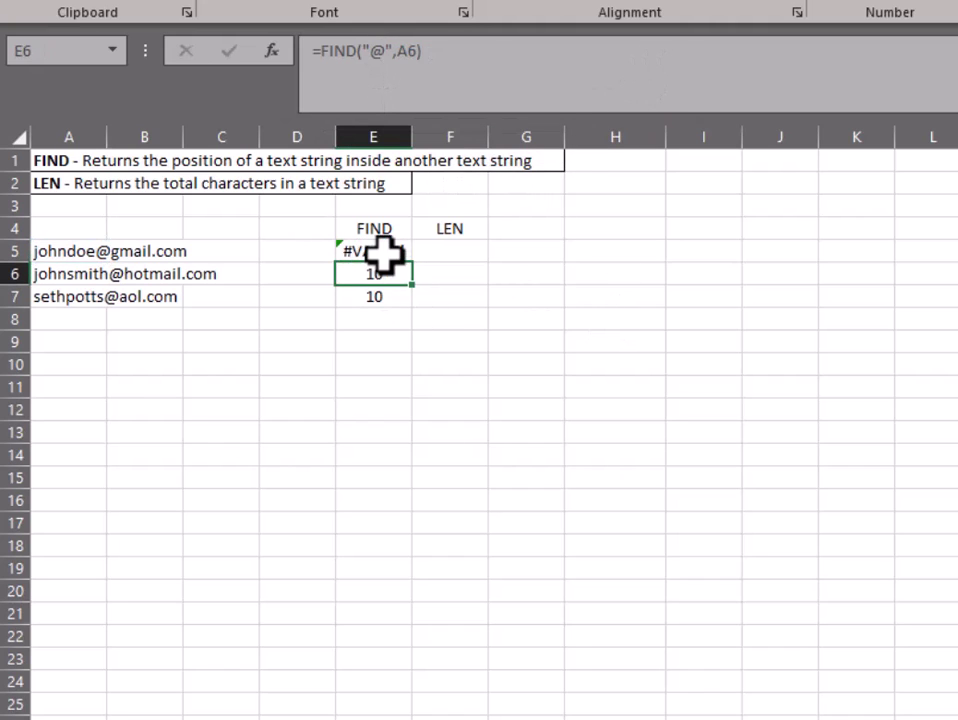
left_click(365, 258)
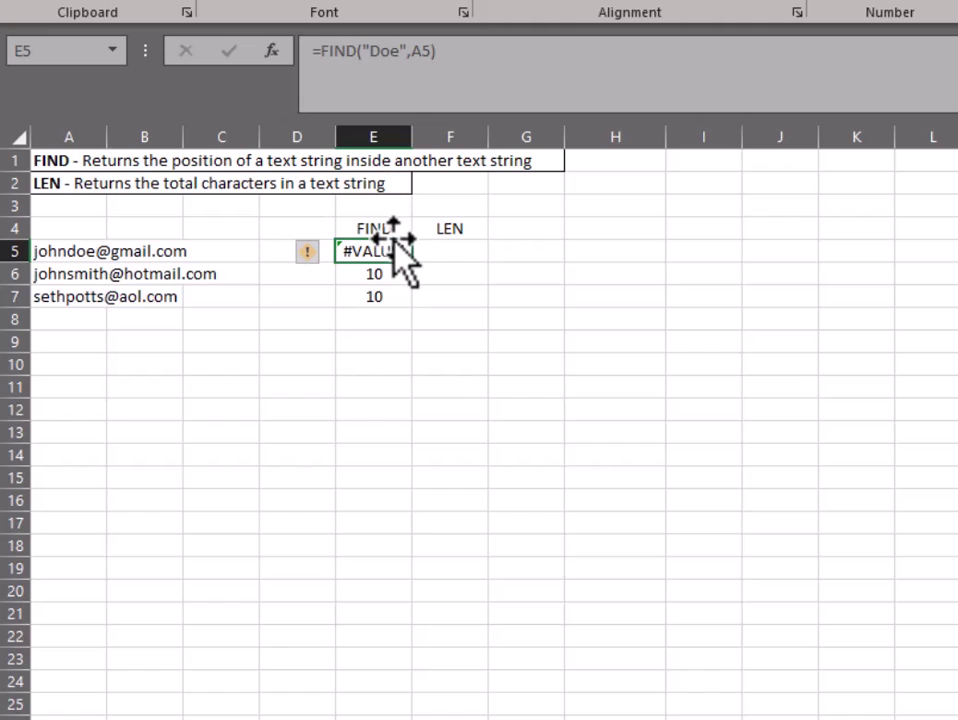
Restore the "@" search in E5 by filling the FIND formula up from E6
left_click(391, 272)
left_click_drag(415, 287, 400, 250)
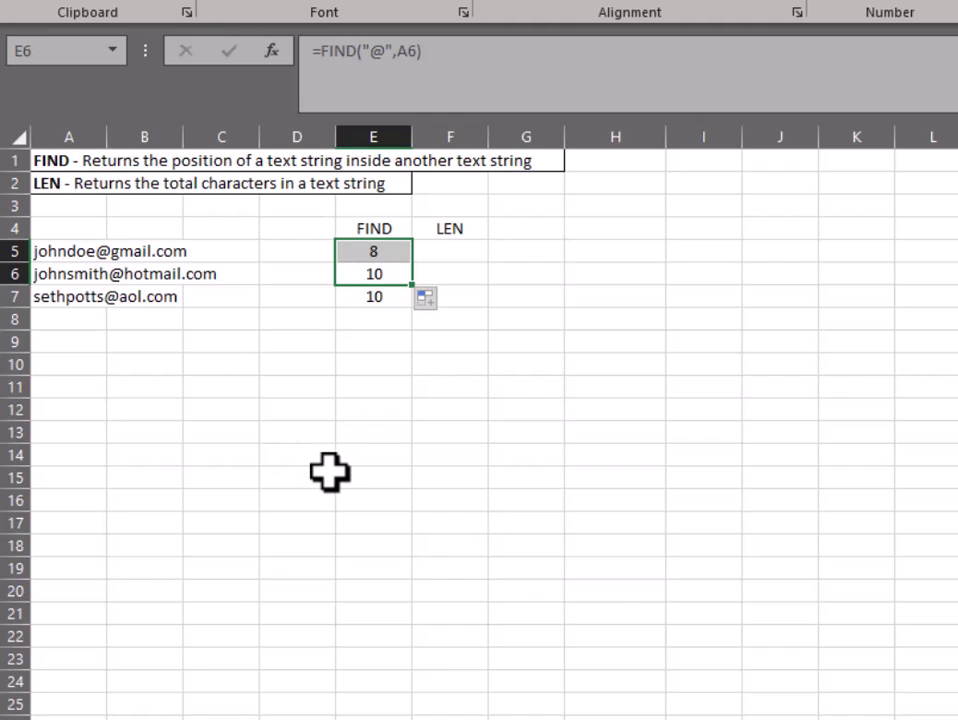
left_click(344, 408)
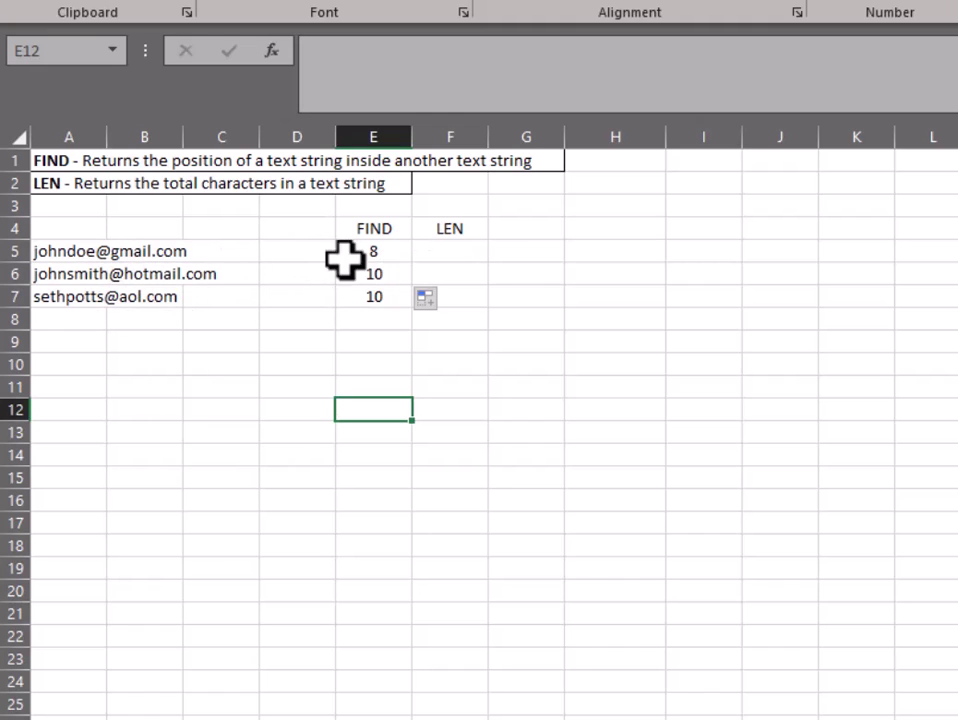
Enter =LEN(A5) in cell F5 and fill the formula down through F7
left_click(458, 254)
type("=len")
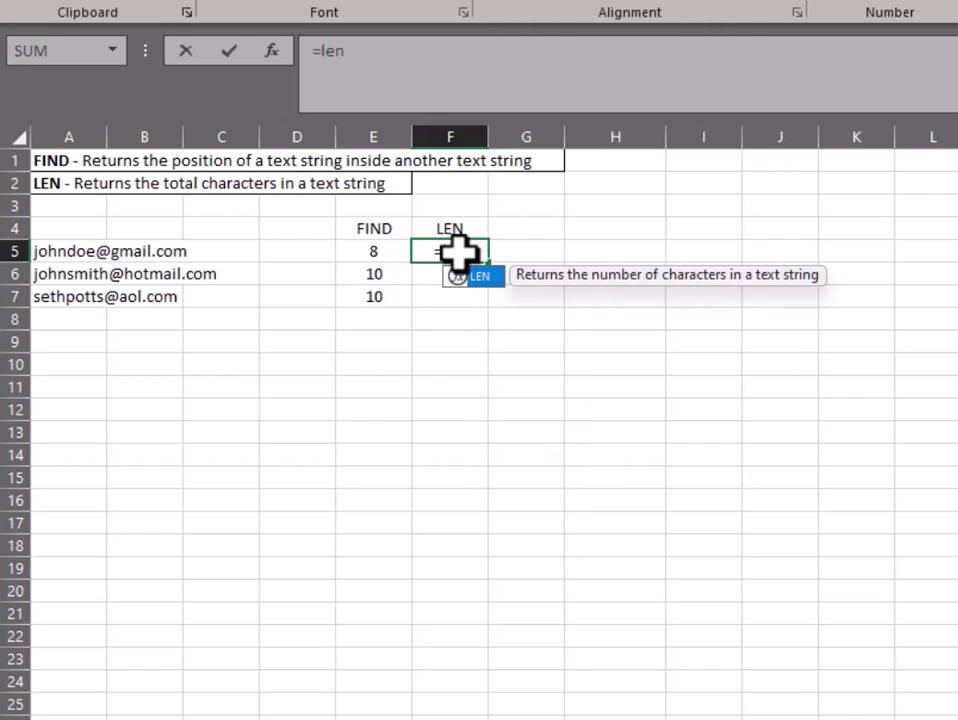
double_click(488, 277)
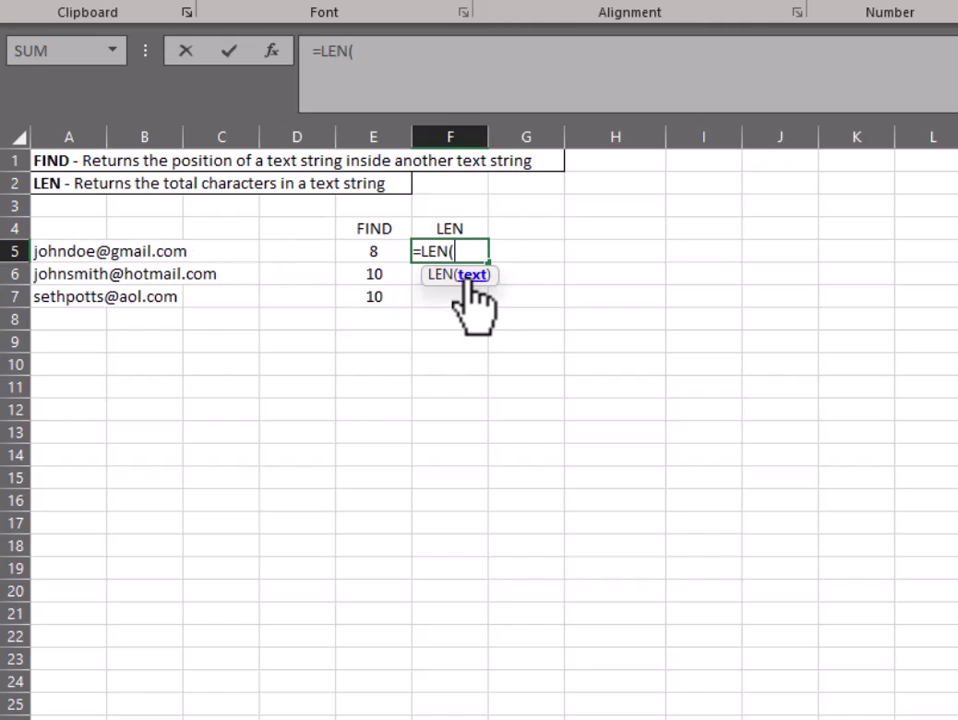
left_click(55, 252)
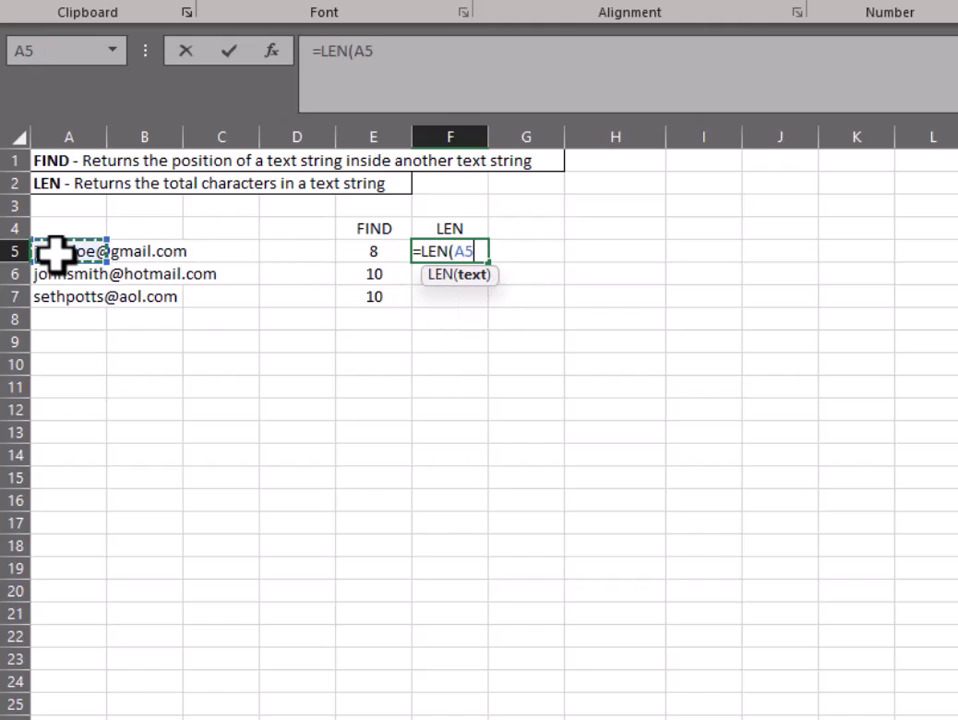
type(")")
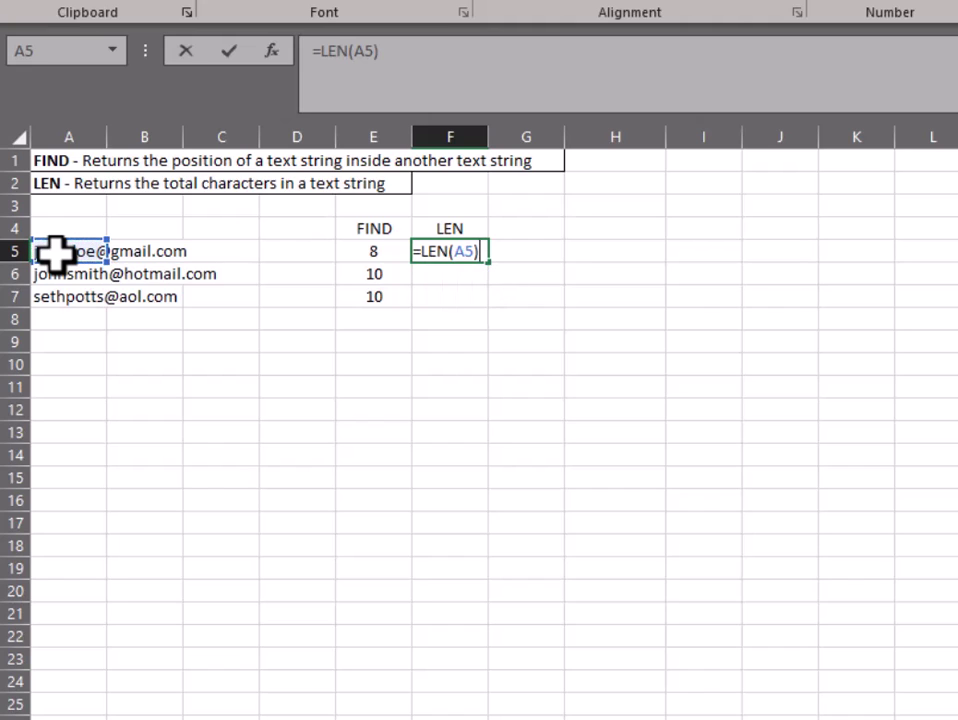
key("Return")
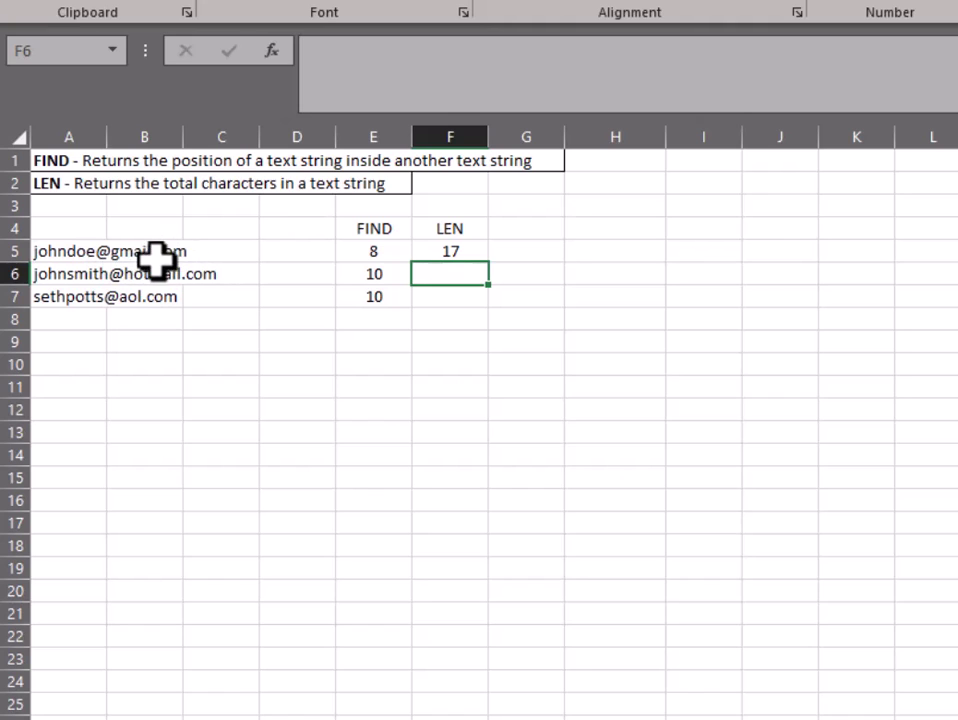
left_click(475, 256)
left_click_drag(490, 262, 486, 312)
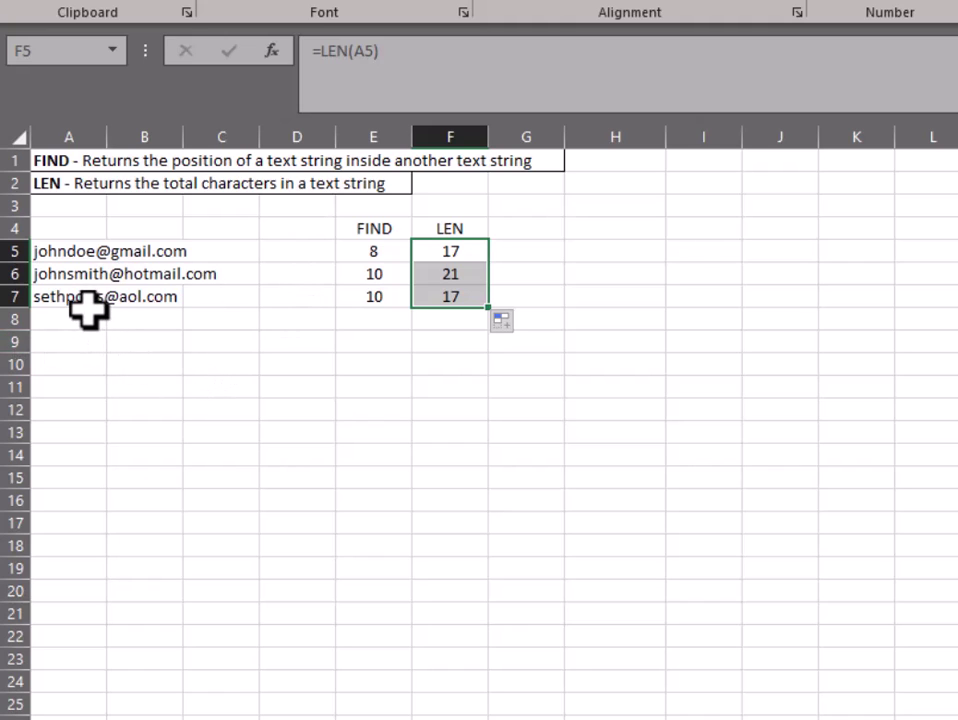
left_click(466, 357)
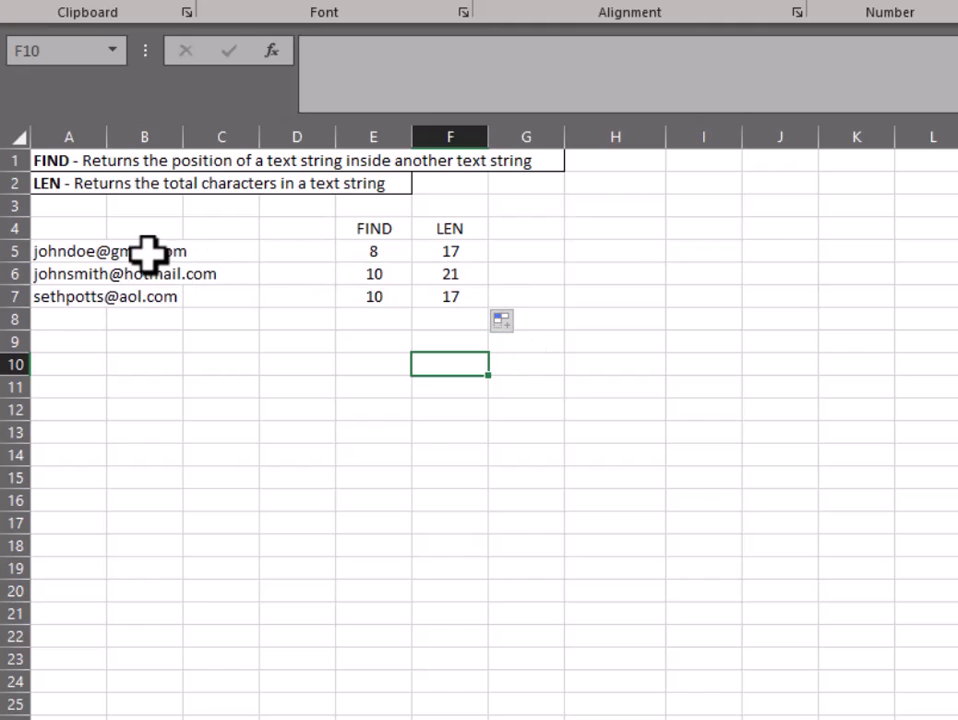
Begin a RIGHT formula in cell H5 on A5, with LEN(A5) as the start of its character count
left_click(574, 250)
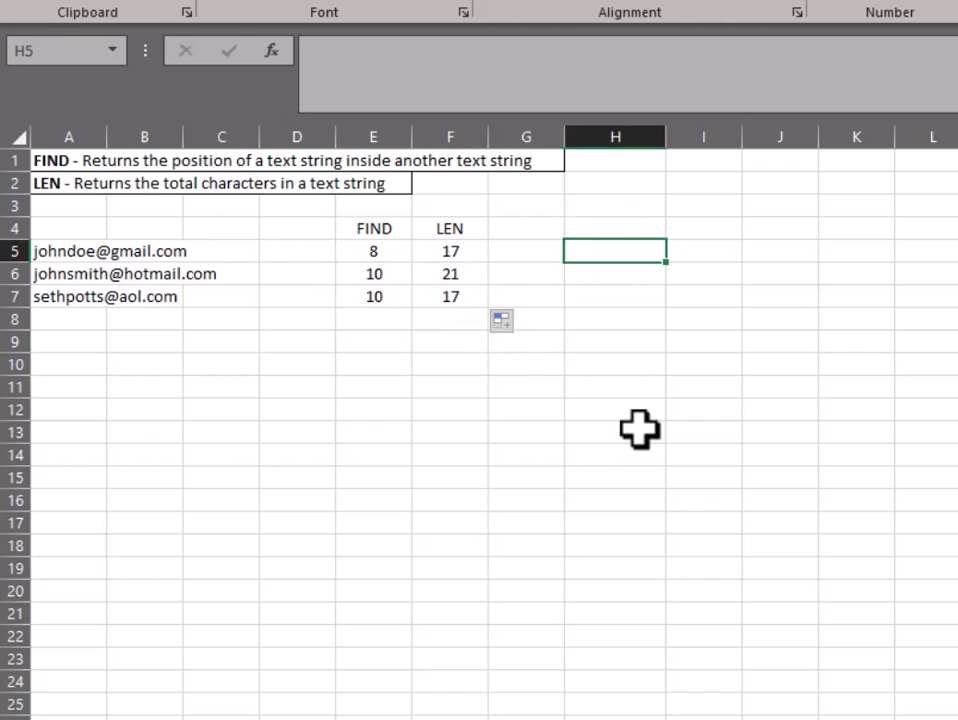
type("=")
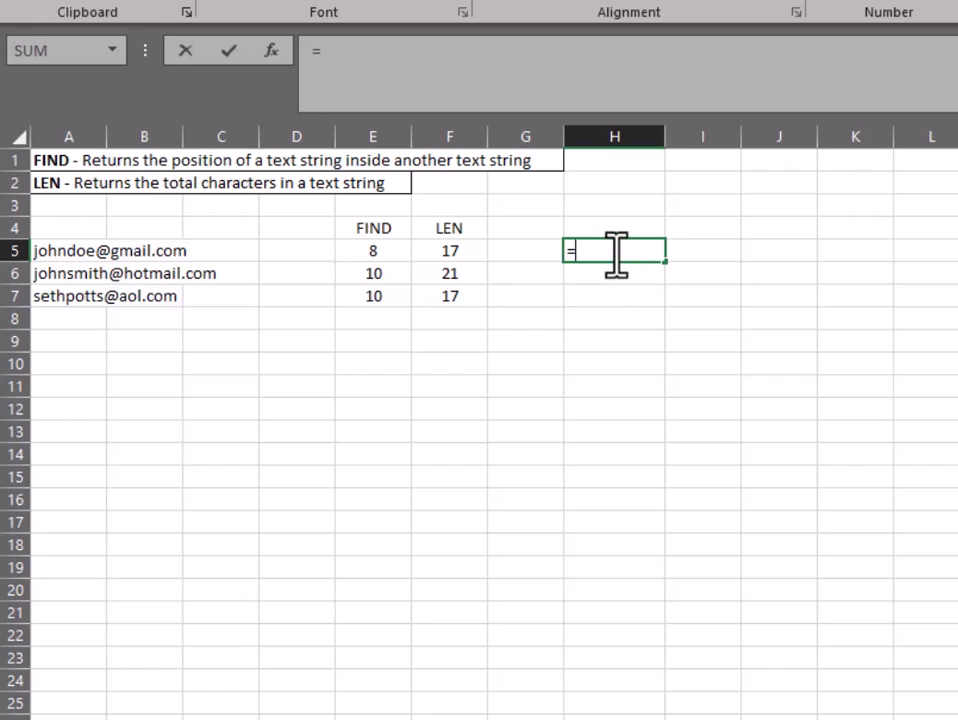
type("Right")
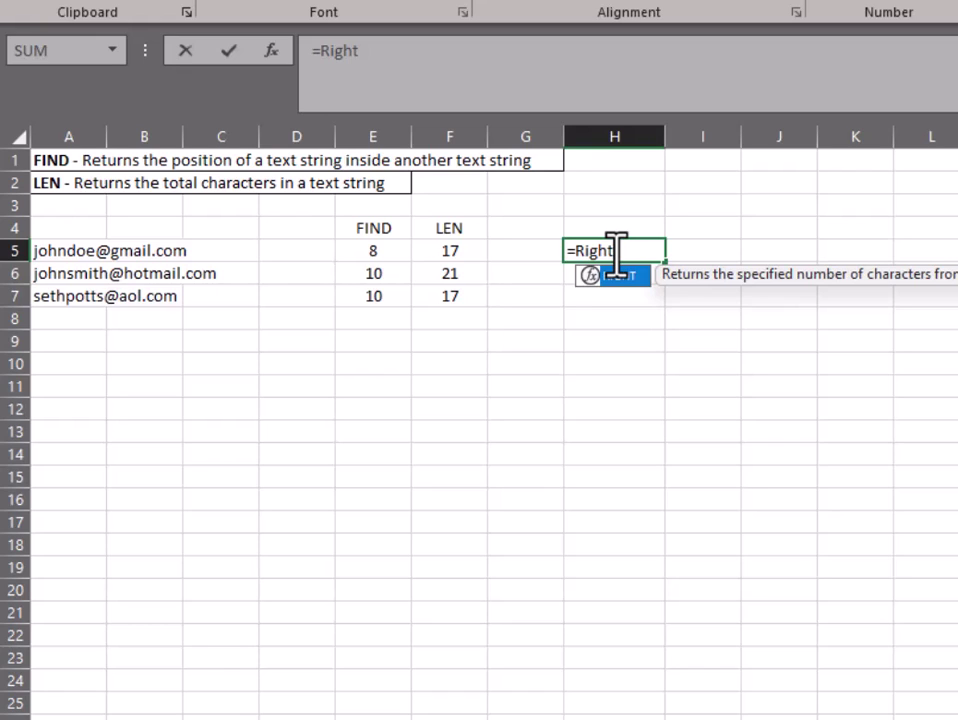
type("(")
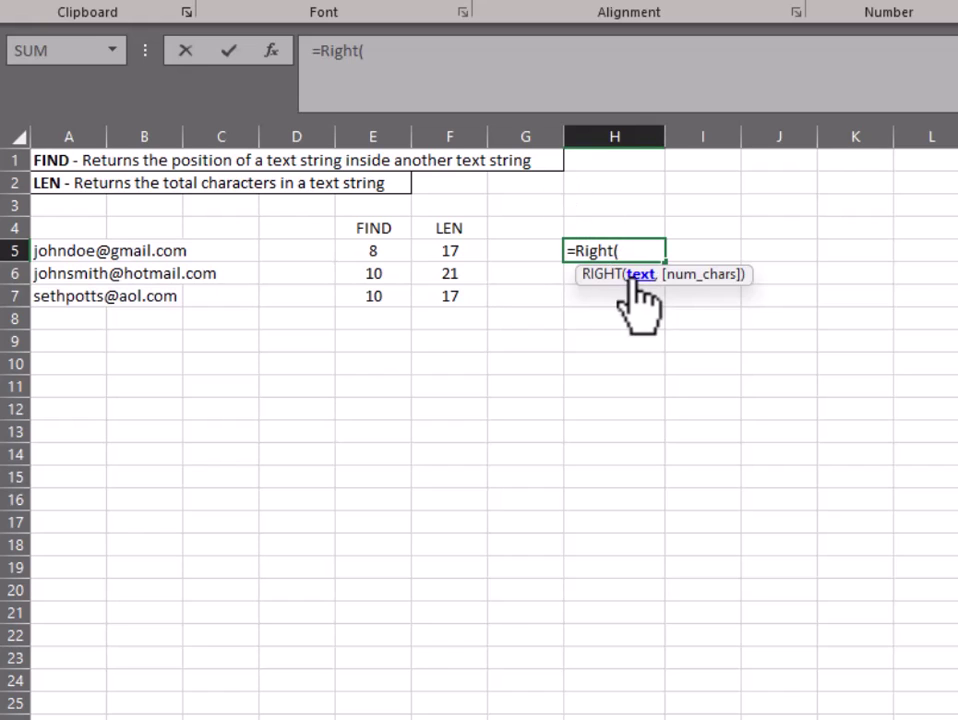
left_click(52, 250)
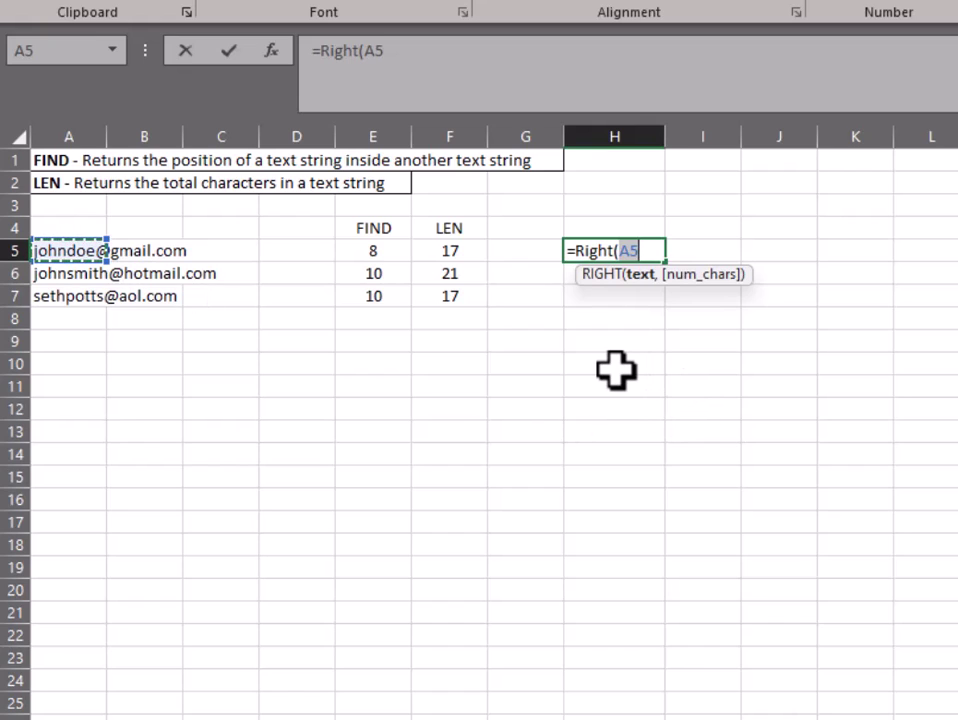
type(",")
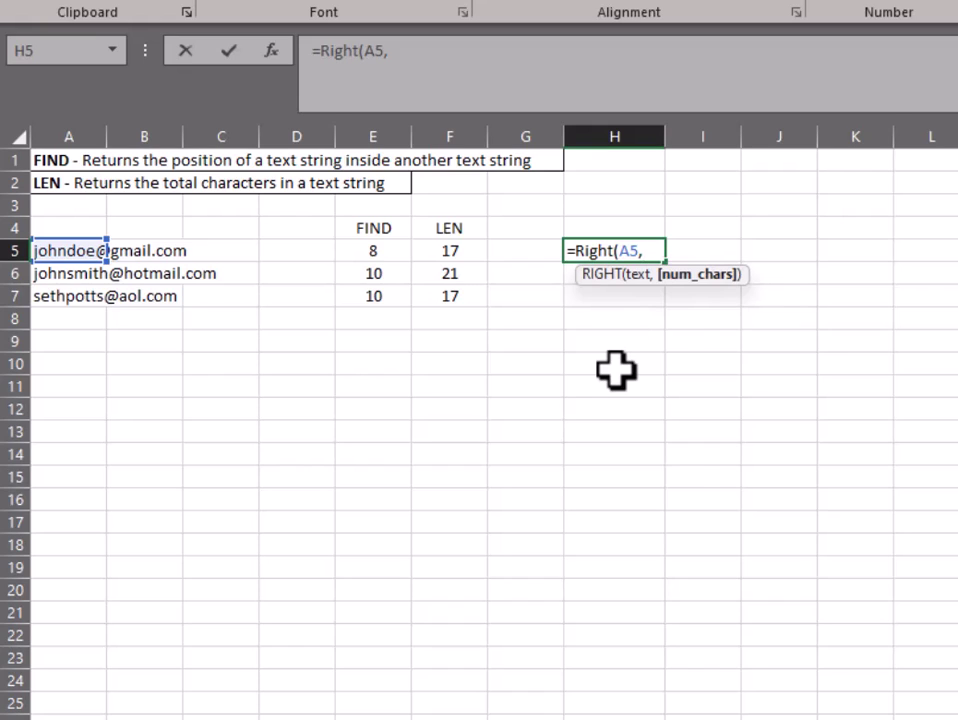
type("Len")
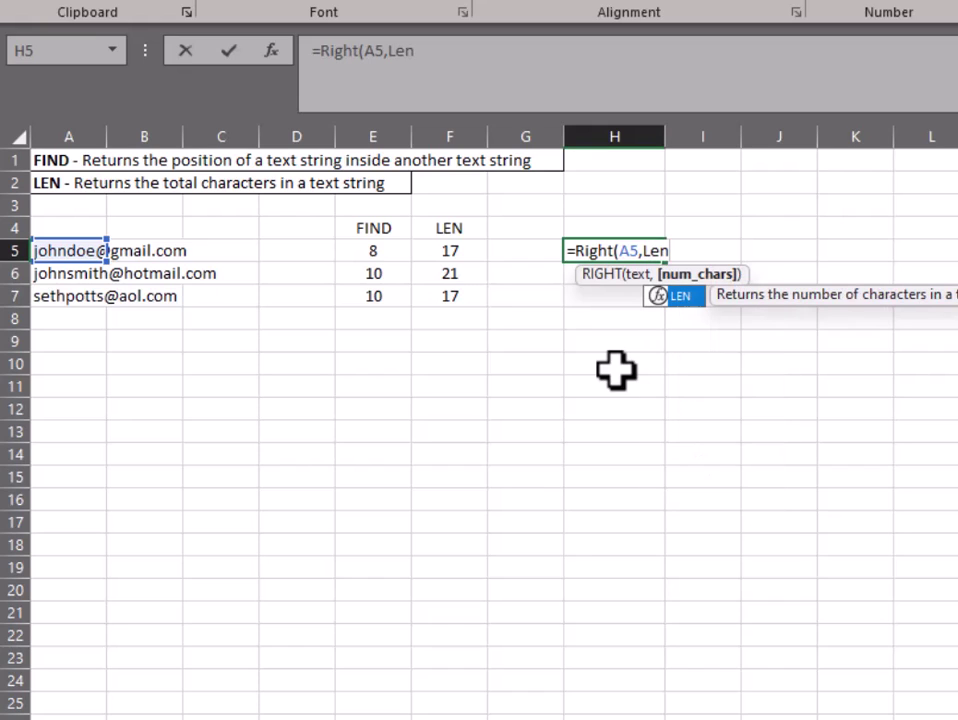
type("(")
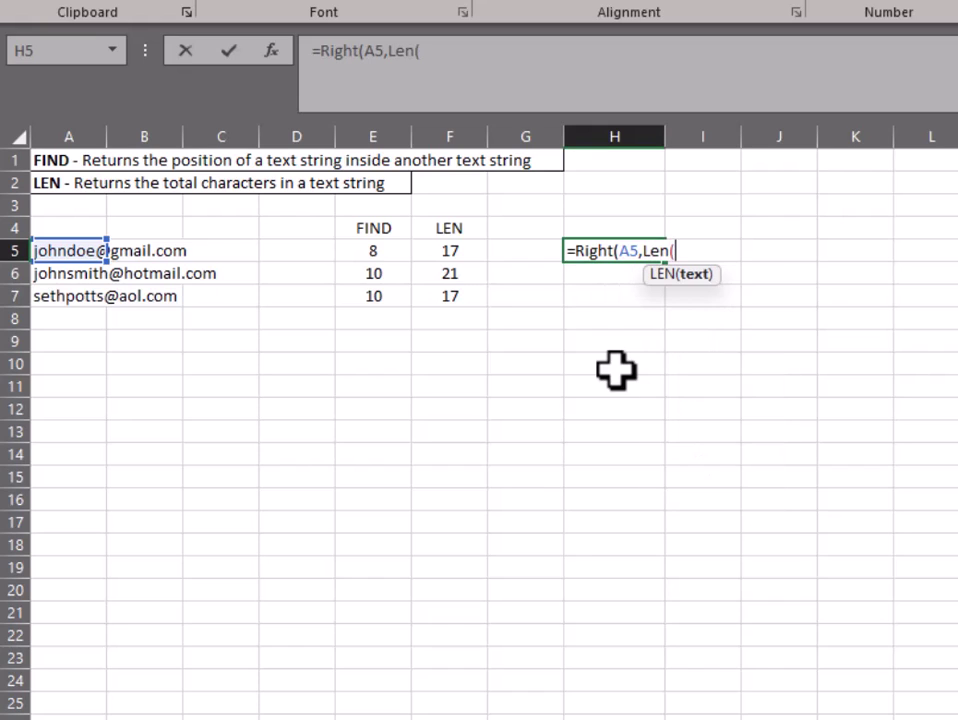
left_click(70, 250)
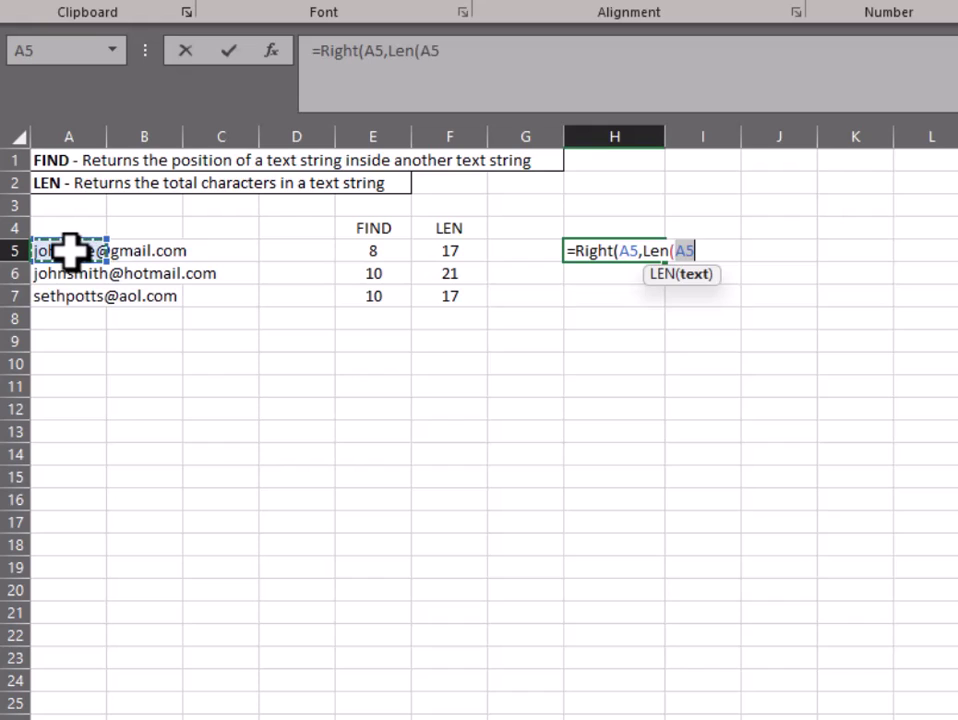
type(")")
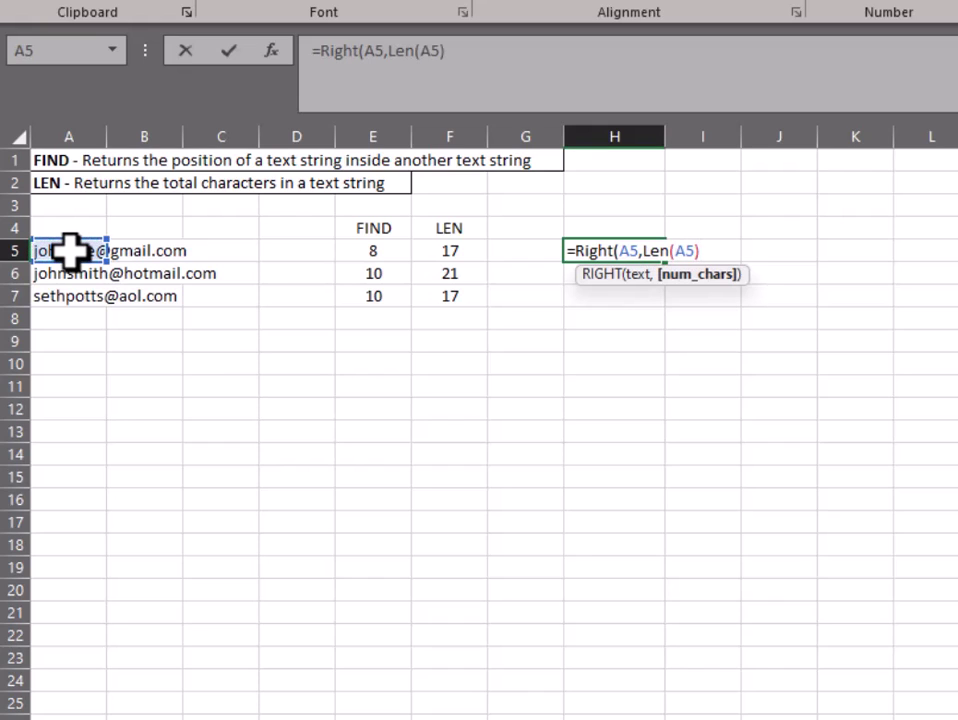
Complete H5's formula by subtracting FIND("@",A5) from the length, giving =RIGHT(A5,LEN(A5)-FIND("@",A5))
type("-Find")
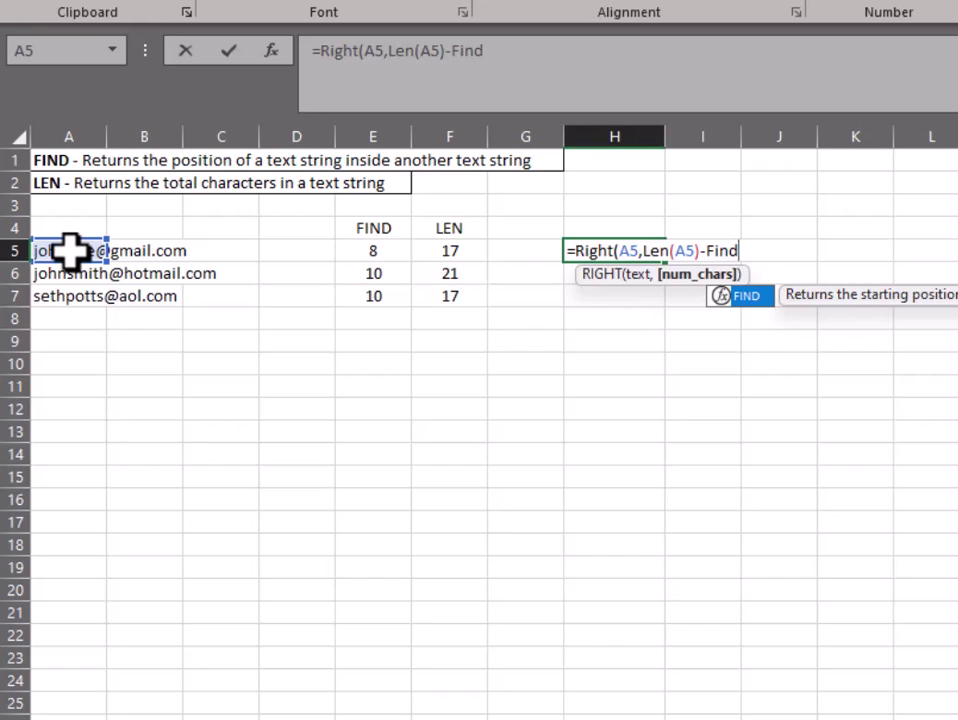
type("(")
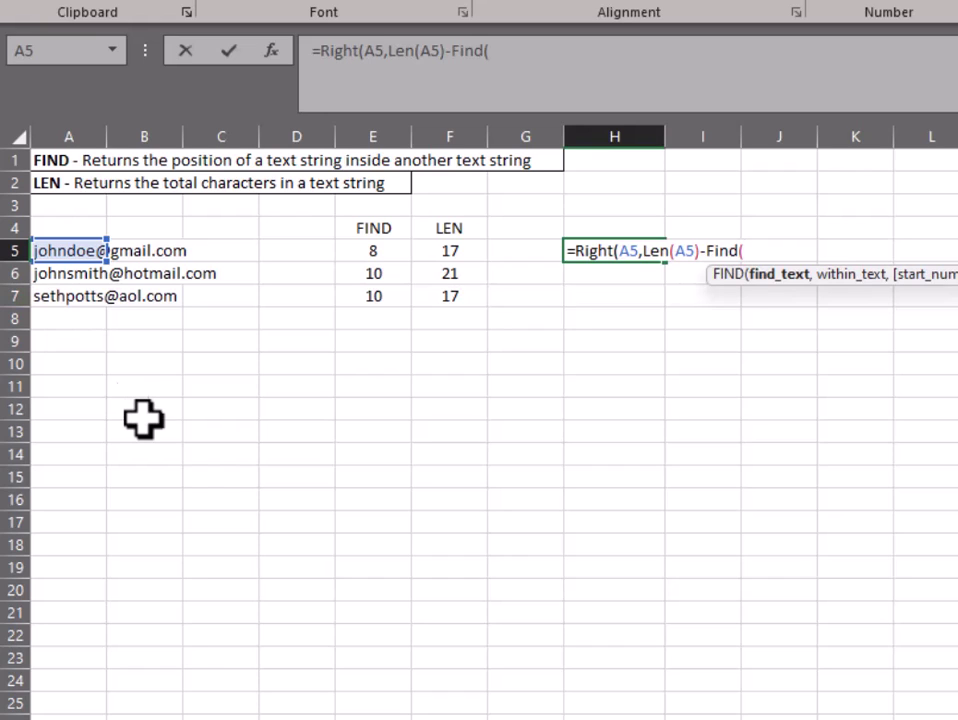
type("\"@\",")
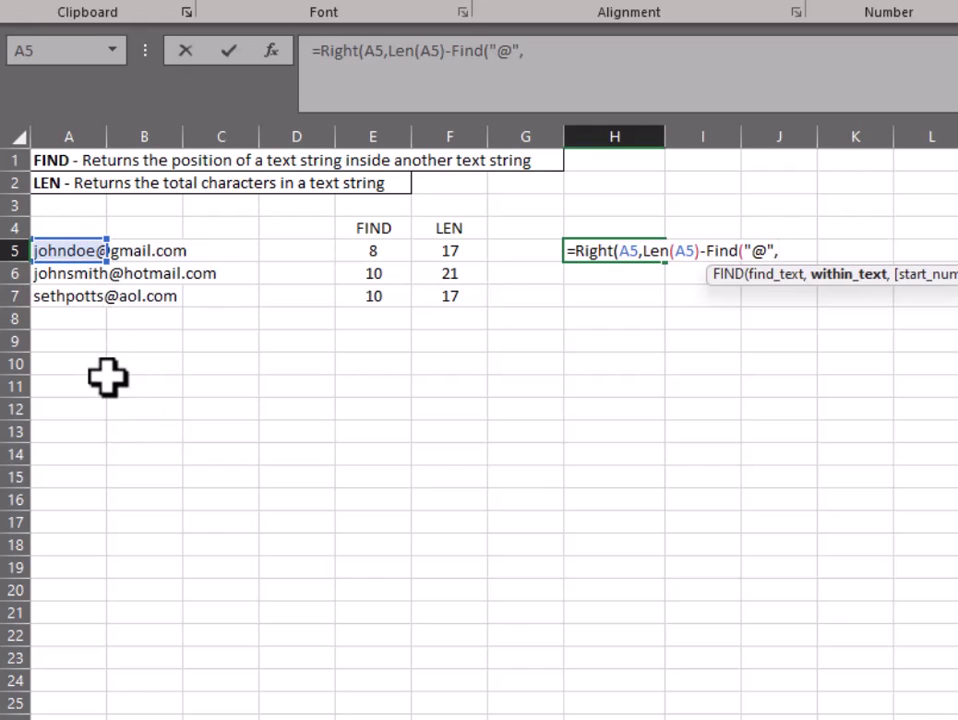
left_click(66, 251)
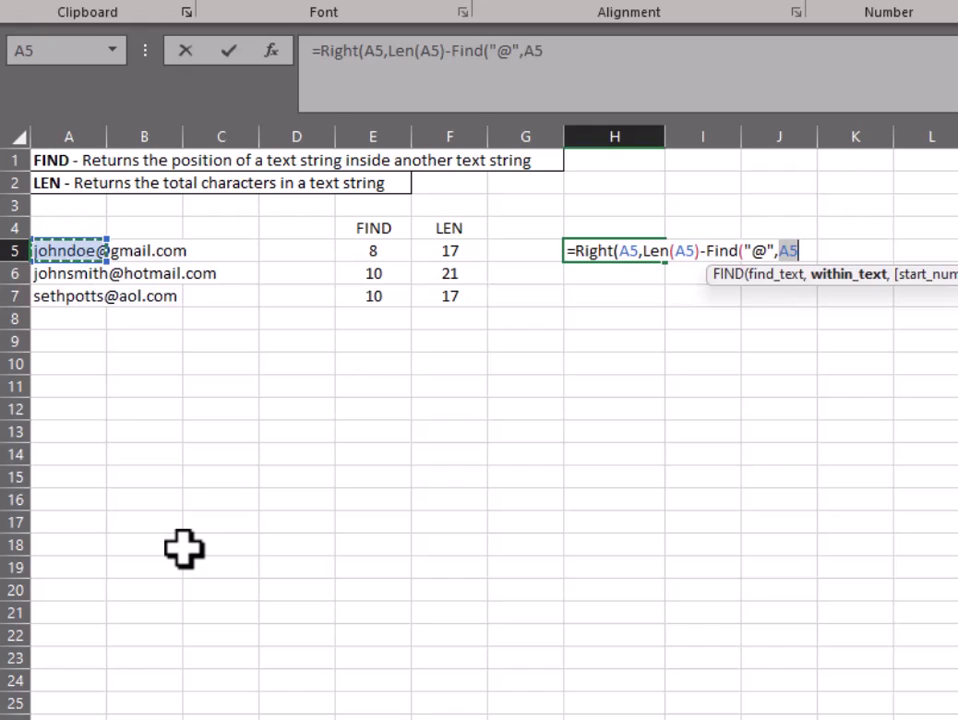
type("))")
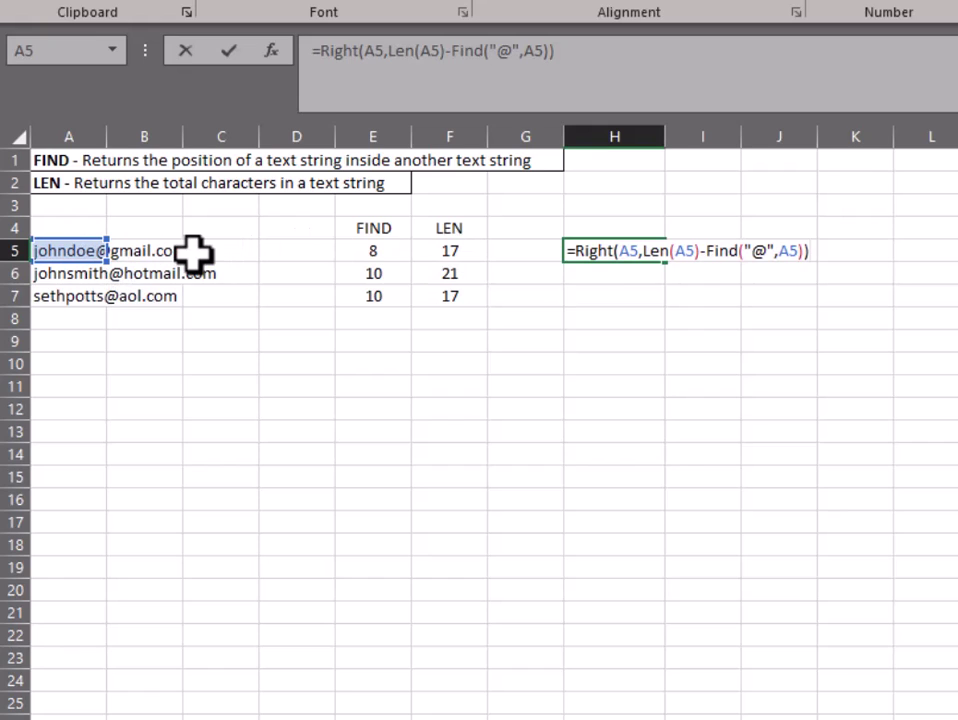
key("Return")
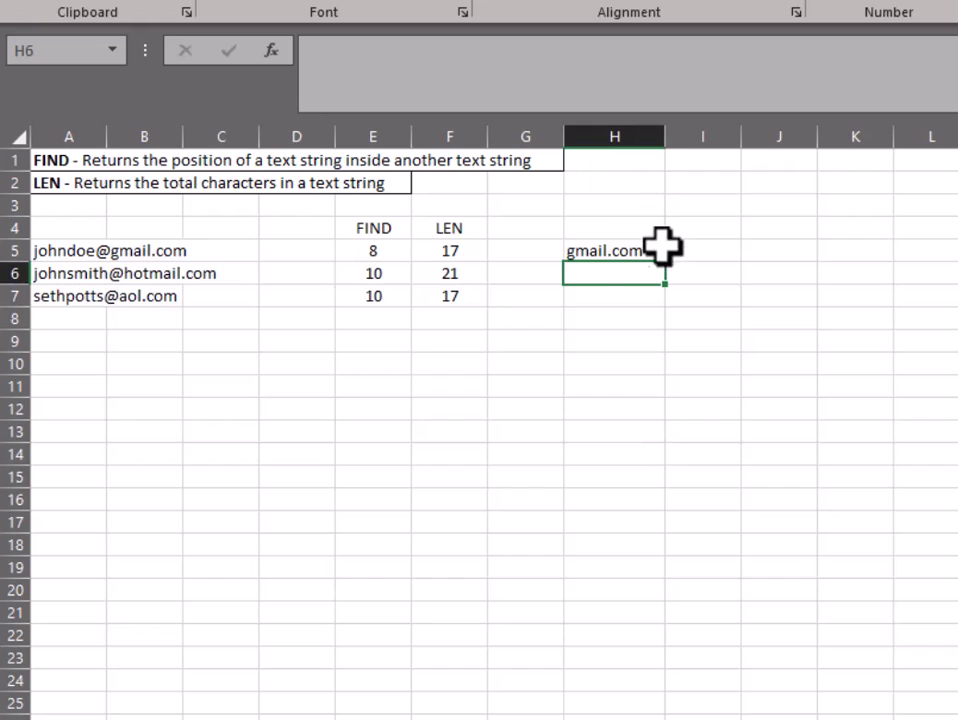
Fill the domain-extracting formula from H5 down through H7
left_click(603, 254)
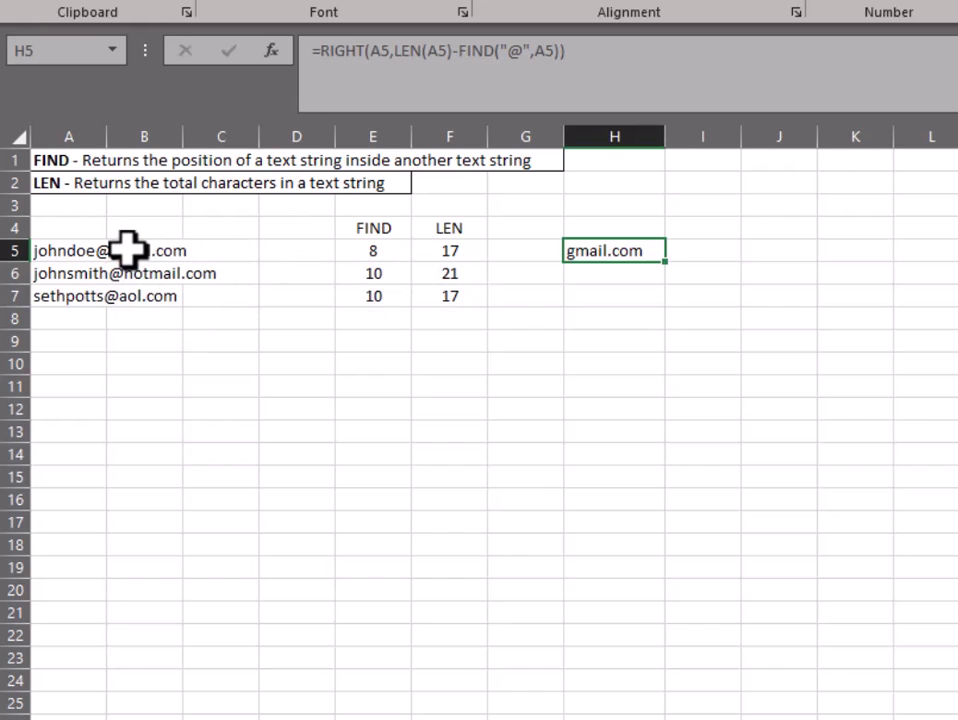
left_click_drag(666, 265, 667, 308)
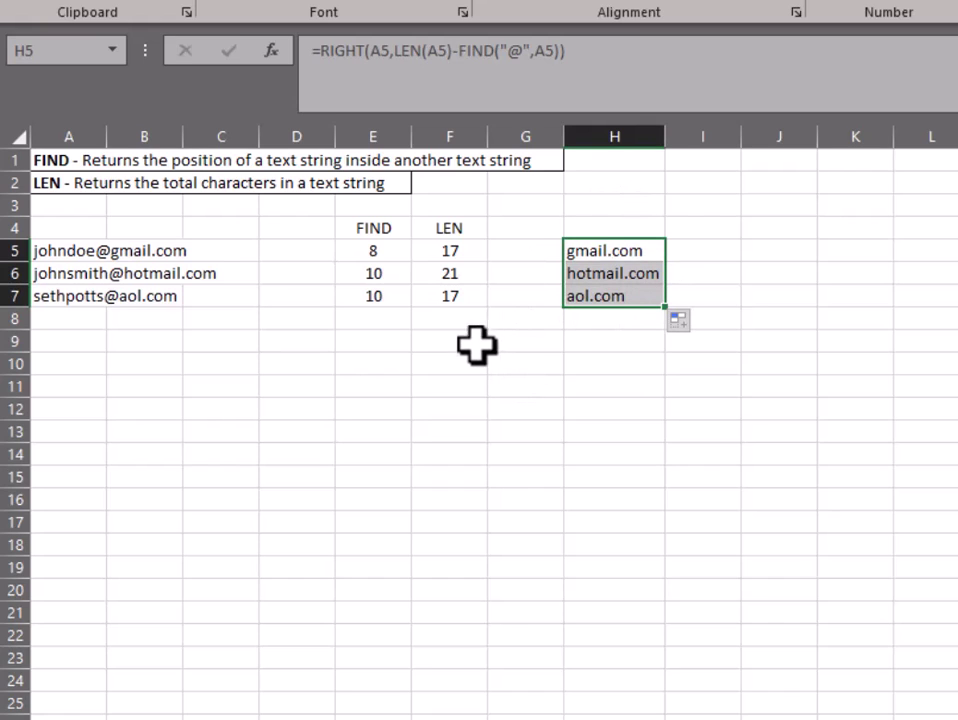
left_click(541, 343)
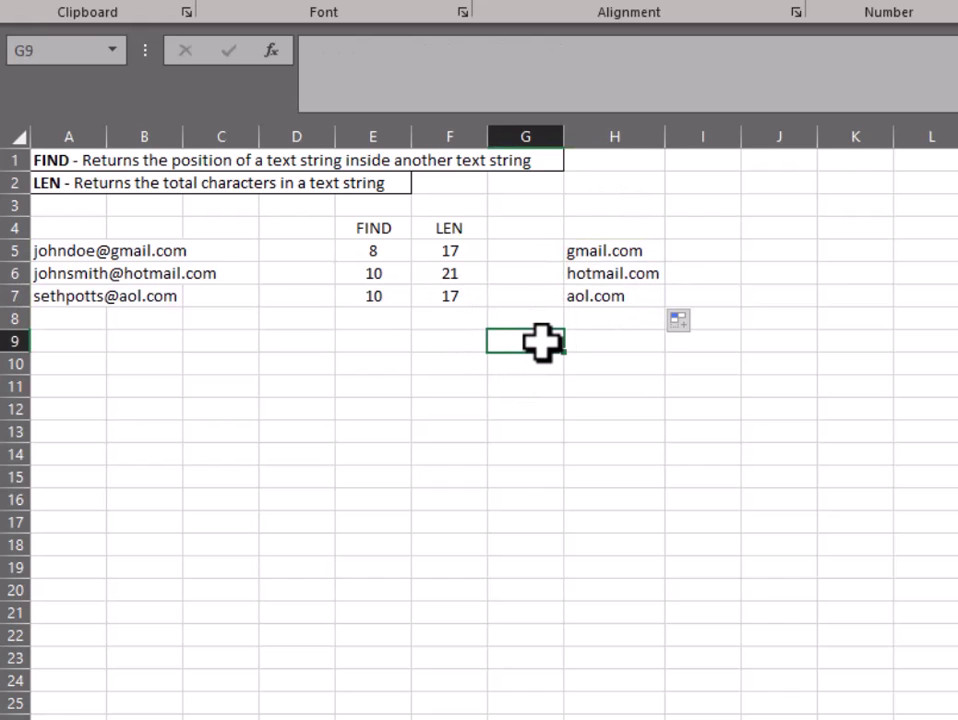